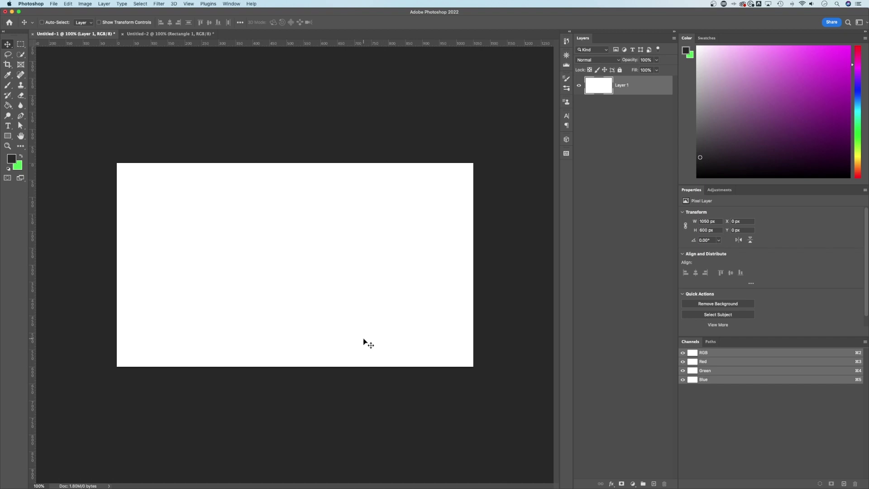
Step: Draw a paragraph text box on the canvas for Inter ExtraBold lorem ipsum text
{"action": "key", "text": "t"}
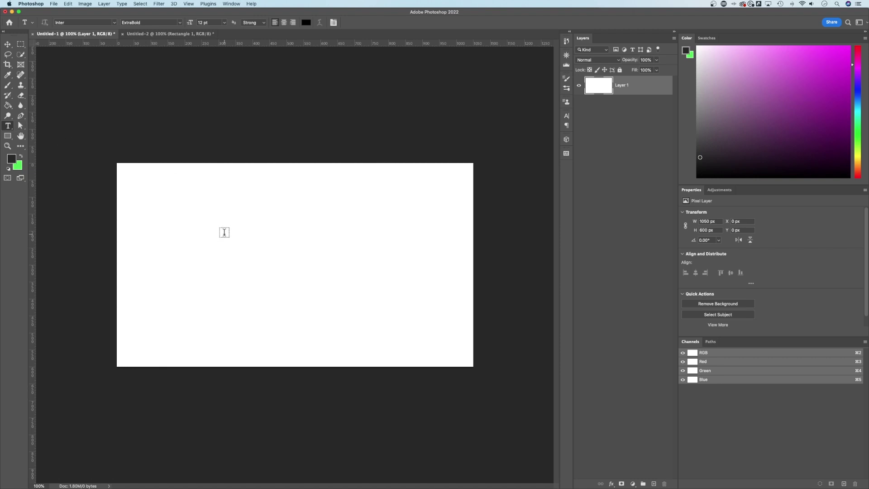
{"action": "left_click_drag", "start_coordinate": [170, 200], "coordinate": [362, 322]}
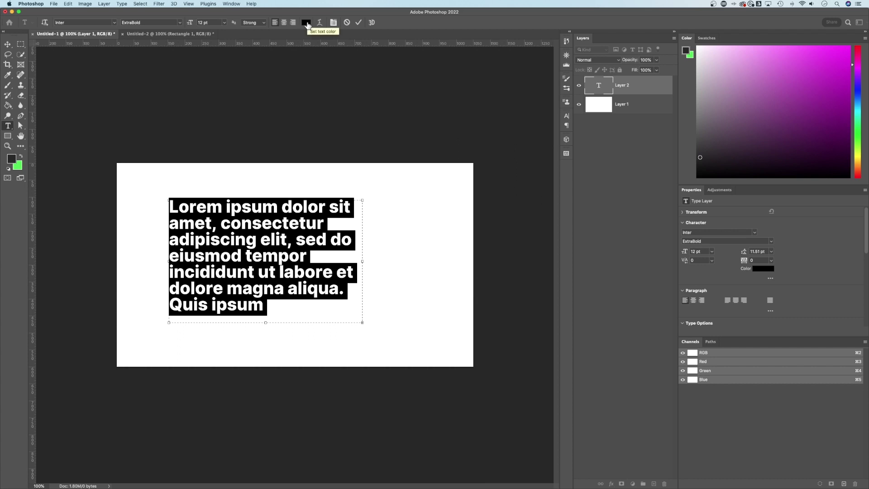
Step: Colour the paragraph text orange (#e7691c) and commit the text edit
{"action": "left_click", "coordinate": [307, 23]}
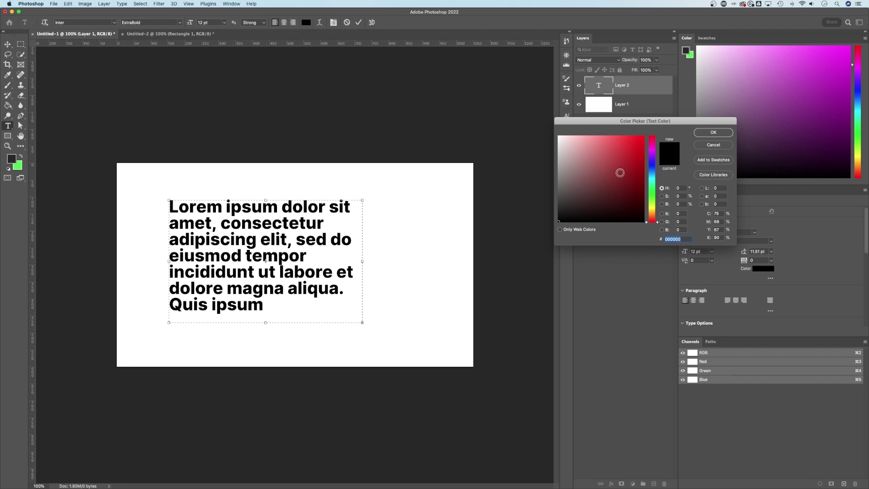
{"action": "left_click_drag", "start_coordinate": [620, 177], "coordinate": [627, 142]}
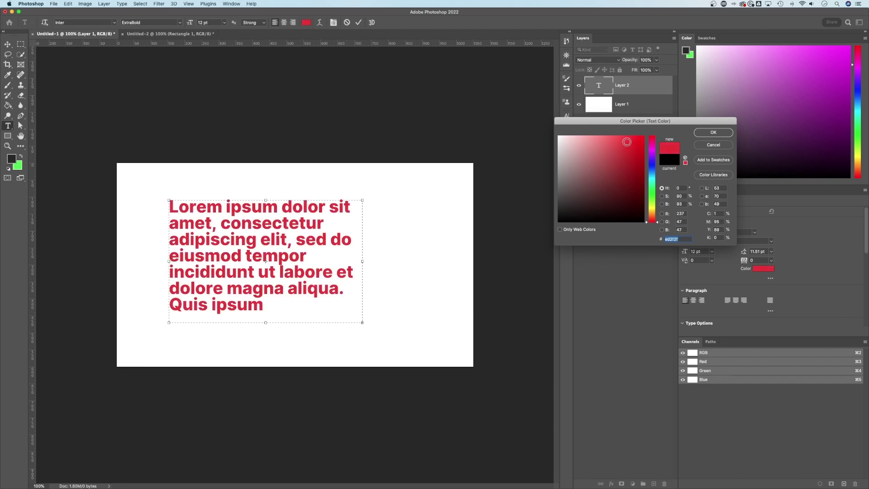
{"action": "mouse_move", "coordinate": [652, 214]}
{"action": "left_mouse_down"}
{"action": "mouse_move", "coordinate": [651, 197]}
{"action": "mouse_move", "coordinate": [652, 217]}
{"action": "left_mouse_up"}
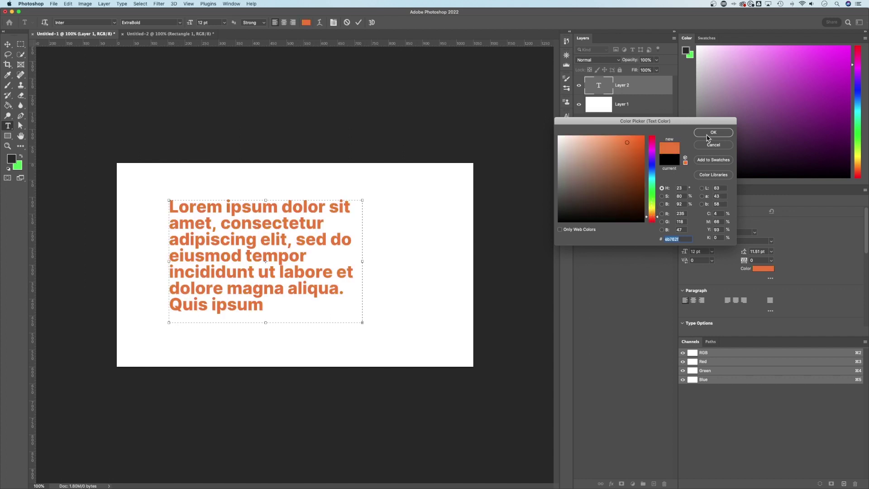
{"action": "mouse_move", "coordinate": [628, 142]}
{"action": "left_mouse_down"}
{"action": "mouse_move", "coordinate": [621, 166]}
{"action": "mouse_move", "coordinate": [632, 144]}
{"action": "left_mouse_up"}
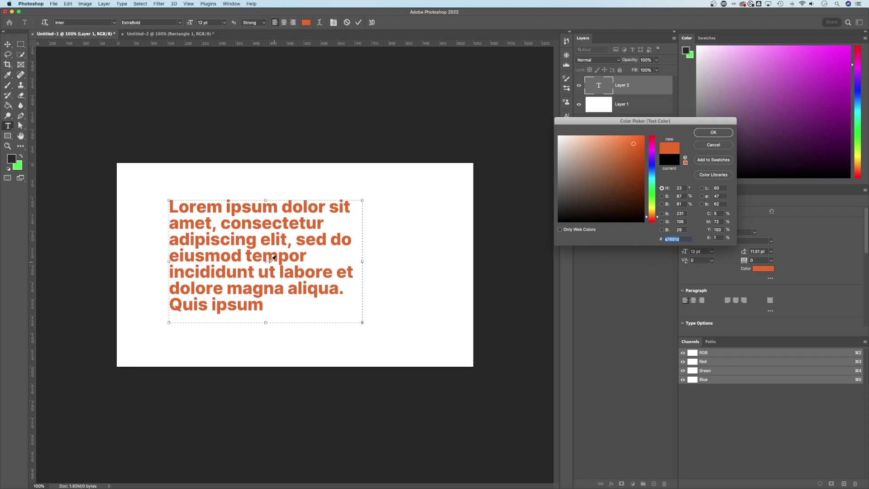
{"action": "left_click", "coordinate": [714, 133]}
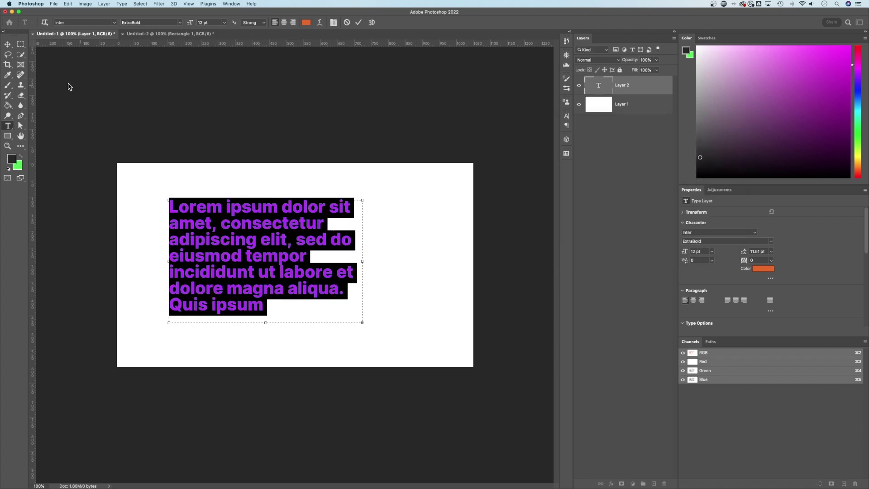
{"action": "left_click", "coordinate": [8, 45]}
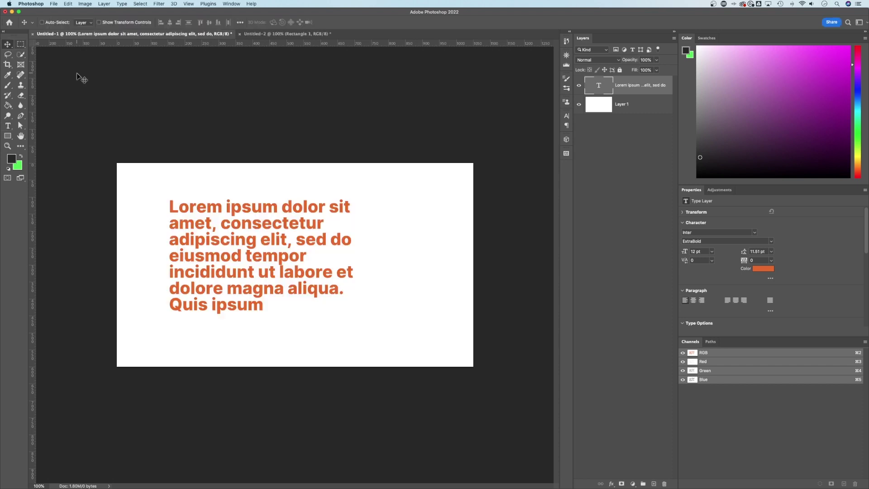
Step: Nudge the orange paragraph slightly up and left, then start renaming its layer
{"action": "left_click_drag", "start_coordinate": [313, 252], "coordinate": [285, 246]}
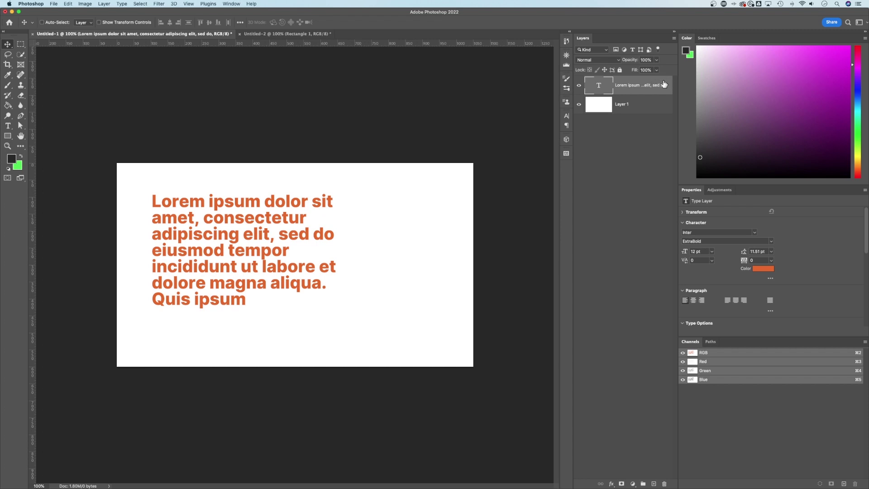
{"action": "double_click", "coordinate": [637, 87]}
Step: Confirm the type layer's name and open its Layer Style dialog
{"action": "key", "text": "Return"}
{"action": "double_click", "coordinate": [662, 78]}
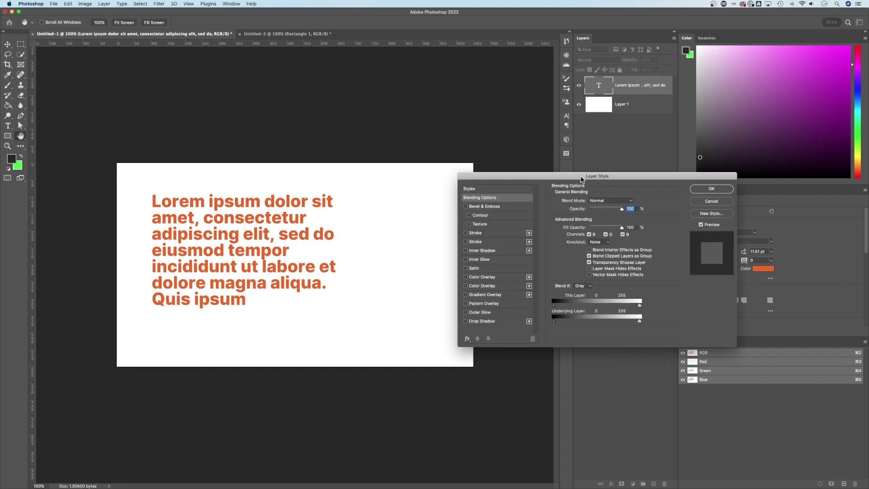
{"action": "left_click_drag", "start_coordinate": [583, 179], "coordinate": [540, 143]}
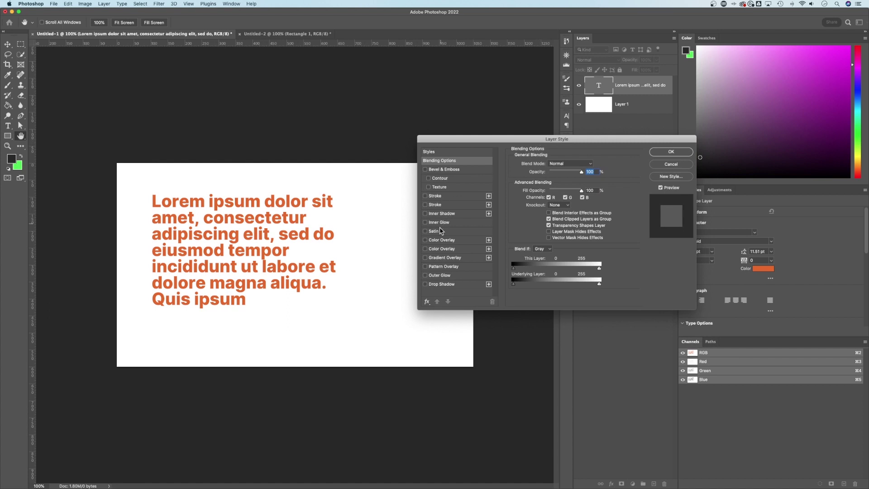
Step: Try a Normal red Color Overlay on the text, then switch it off
{"action": "left_click", "coordinate": [445, 243]}
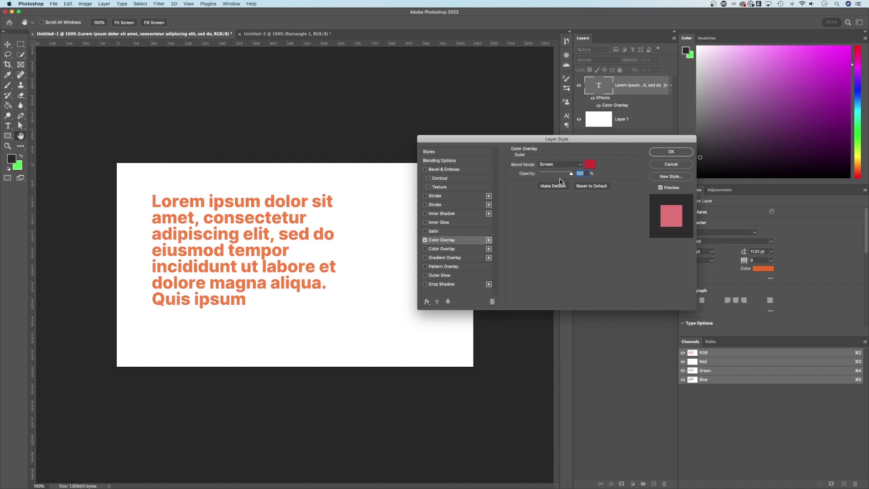
{"action": "left_click", "coordinate": [579, 164]}
{"action": "left_click", "coordinate": [548, 109]}
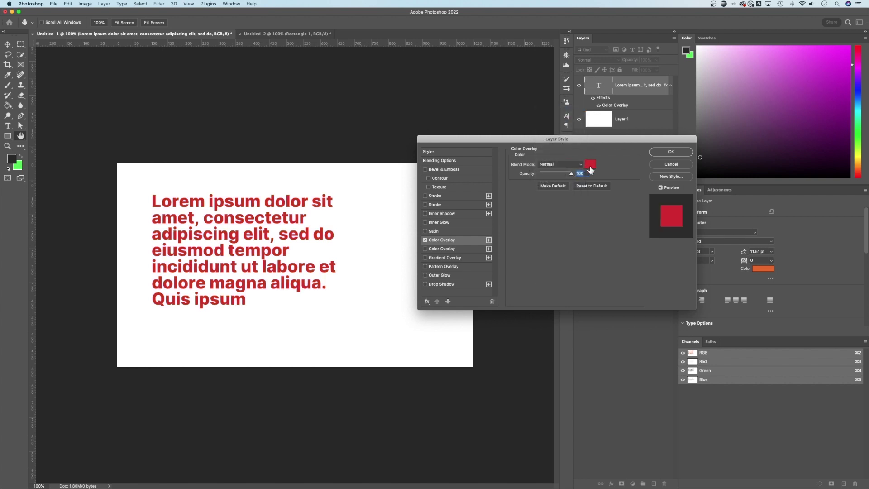
{"action": "left_click", "coordinate": [591, 166]}
{"action": "left_click", "coordinate": [631, 161]}
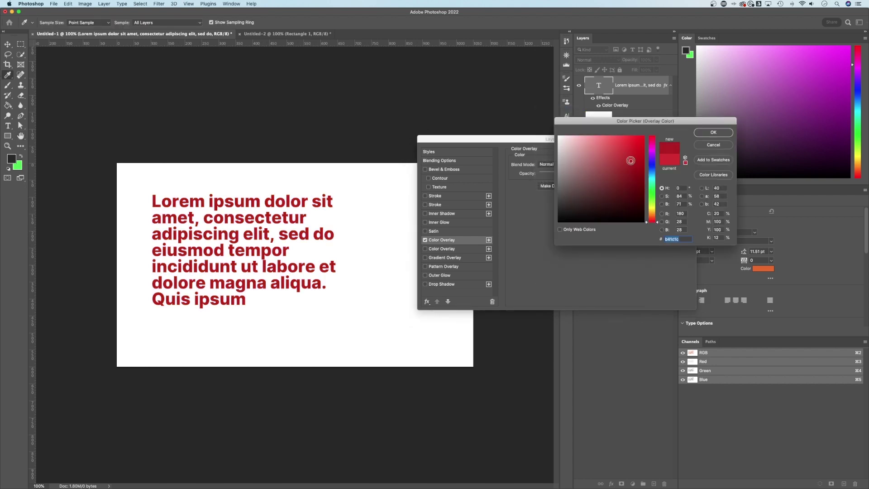
{"action": "left_click", "coordinate": [706, 145]}
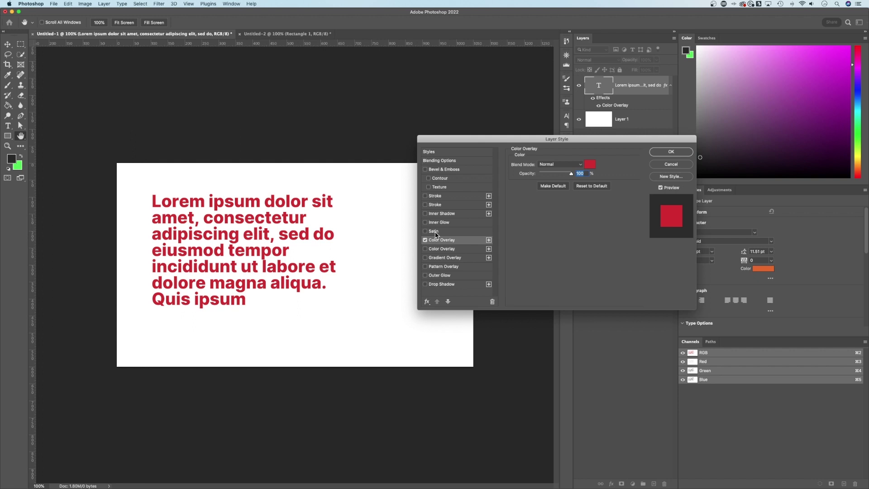
{"action": "left_click", "coordinate": [426, 240]}
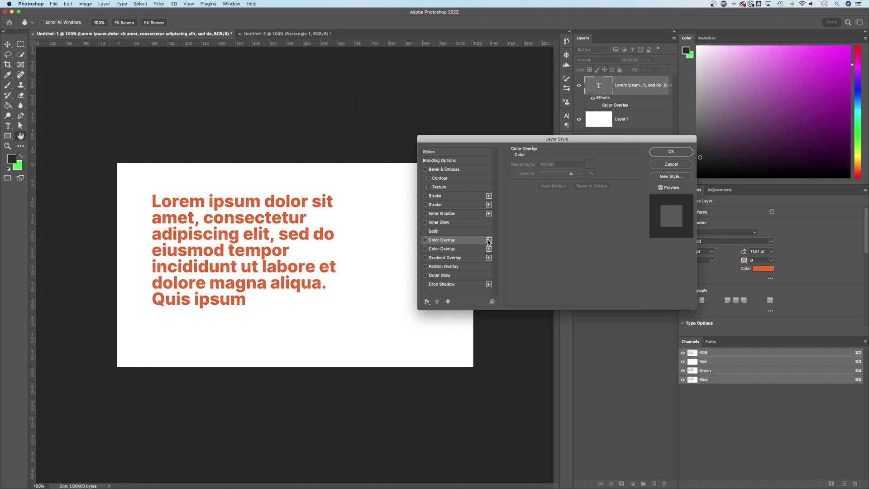
Step: Add a Gradient Overlay, remove its red stop, and make the blue stop brighter
{"action": "left_click", "coordinate": [435, 258]}
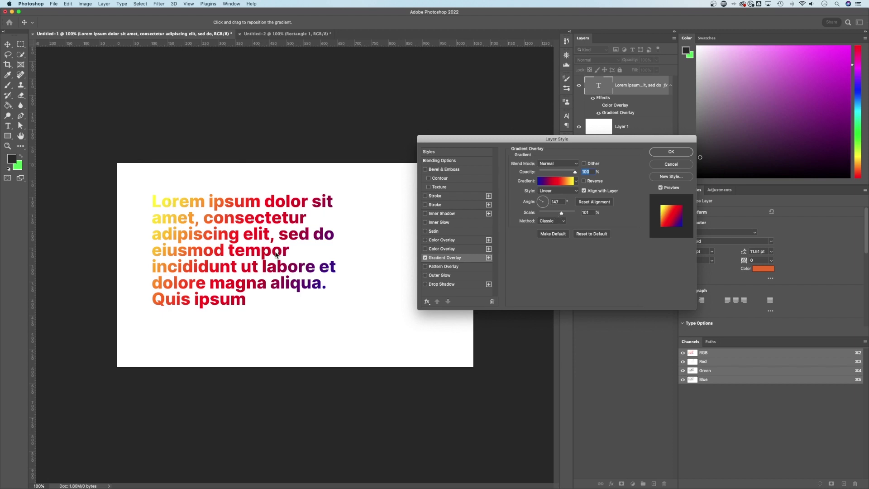
{"action": "left_click", "coordinate": [561, 182]}
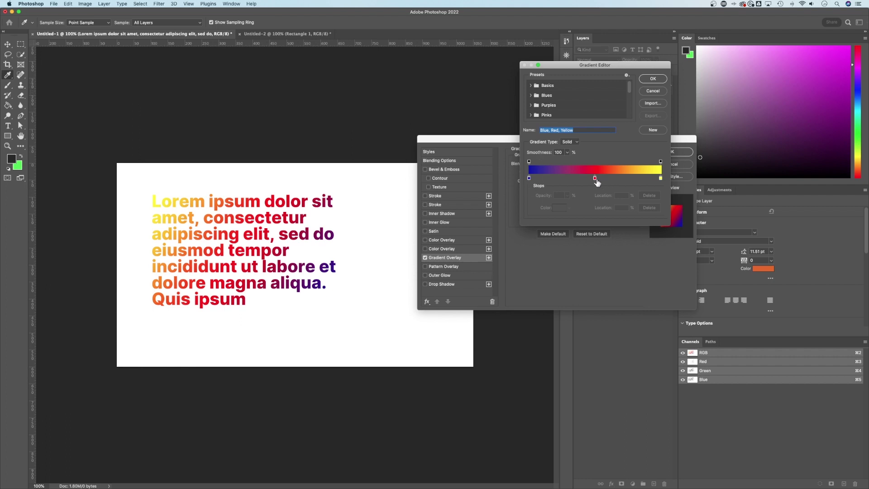
{"action": "left_click_drag", "start_coordinate": [597, 182], "coordinate": [617, 188]}
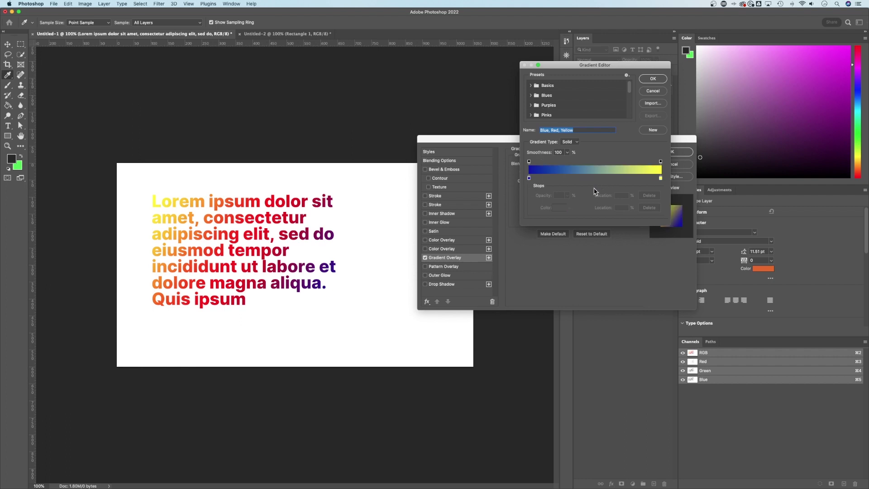
{"action": "double_click", "coordinate": [529, 178]}
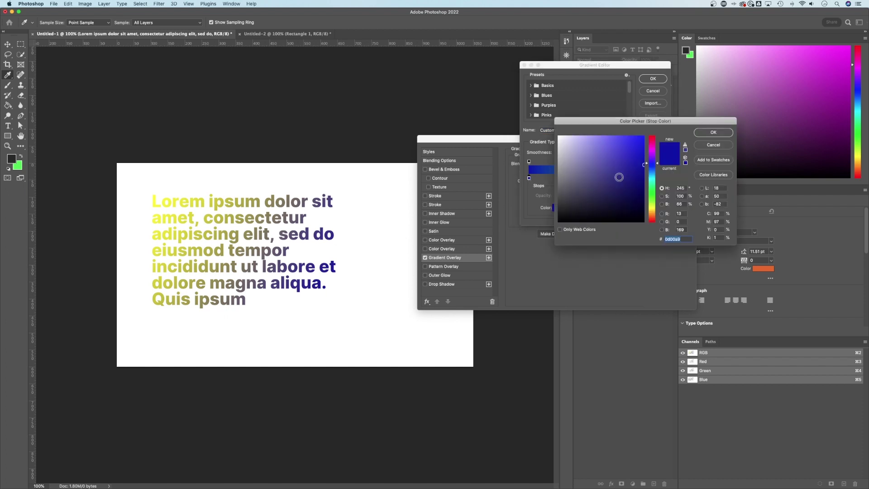
{"action": "left_click_drag", "start_coordinate": [619, 177], "coordinate": [643, 140]}
{"action": "left_click", "coordinate": [713, 133]}
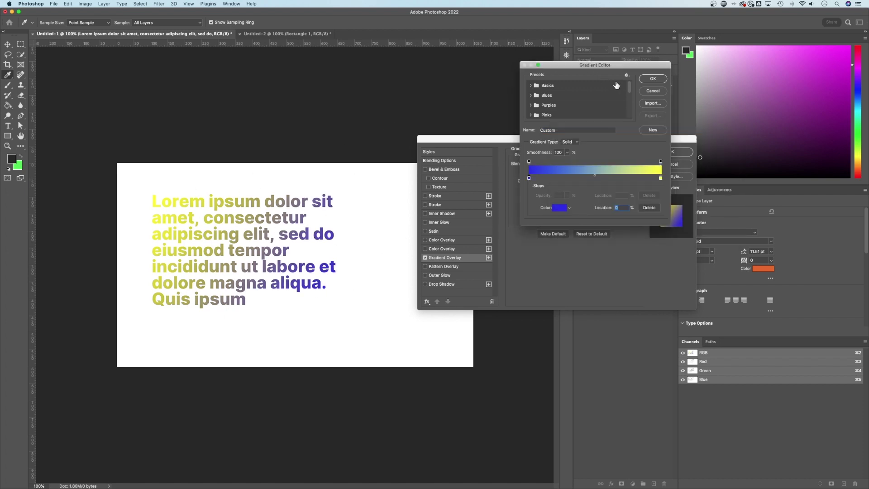
{"action": "left_click", "coordinate": [655, 80]}
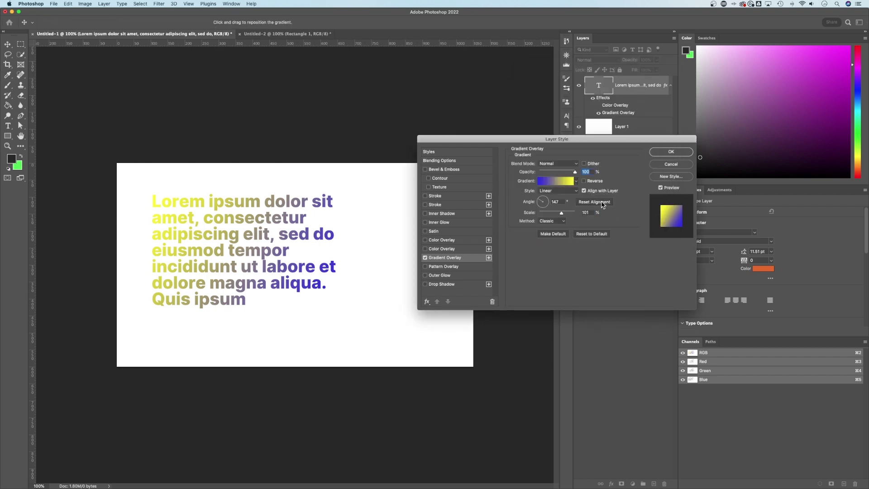
Step: Try gradient opacity 66%, angle 119°, Radial at scale 84, then revert to Linear and disable it
{"action": "mouse_move", "coordinate": [575, 172]}
{"action": "left_mouse_down"}
{"action": "mouse_move", "coordinate": [537, 174]}
{"action": "mouse_move", "coordinate": [579, 173]}
{"action": "left_mouse_up"}
{"action": "left_click_drag", "start_coordinate": [545, 203], "coordinate": [542, 195]}
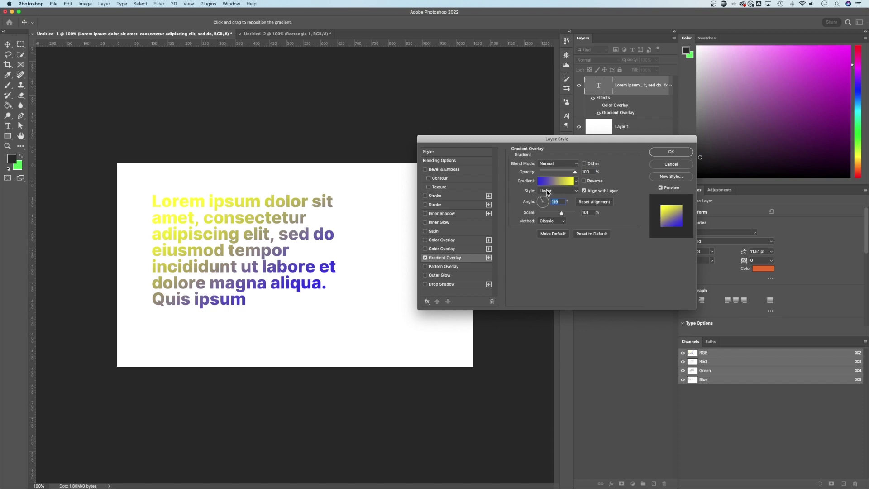
{"action": "left_click", "coordinate": [548, 192]}
{"action": "left_click", "coordinate": [549, 196]}
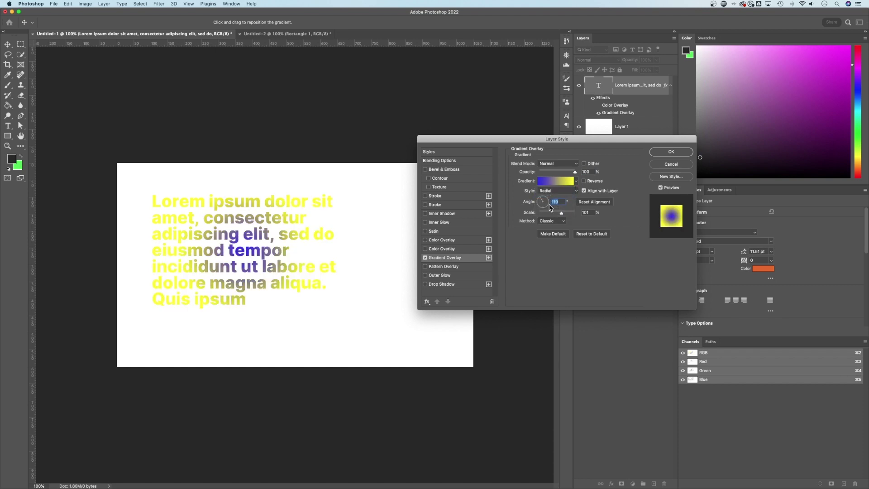
{"action": "left_click_drag", "start_coordinate": [562, 215], "coordinate": [571, 214]}
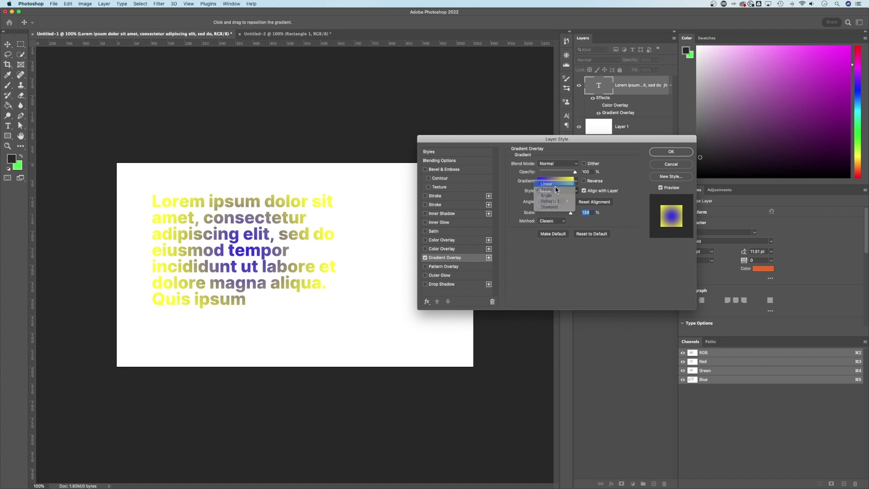
{"action": "left_click", "coordinate": [552, 185]}
{"action": "left_click", "coordinate": [539, 201]}
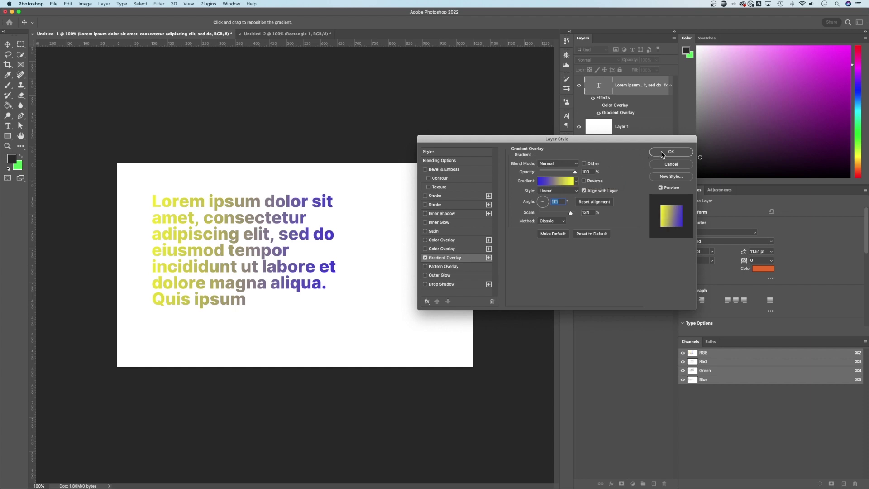
{"action": "left_click", "coordinate": [425, 258]}
Step: Apply the Layer Style with no effects, toggle the Character section, and select the Type tool
{"action": "left_click", "coordinate": [684, 152]}
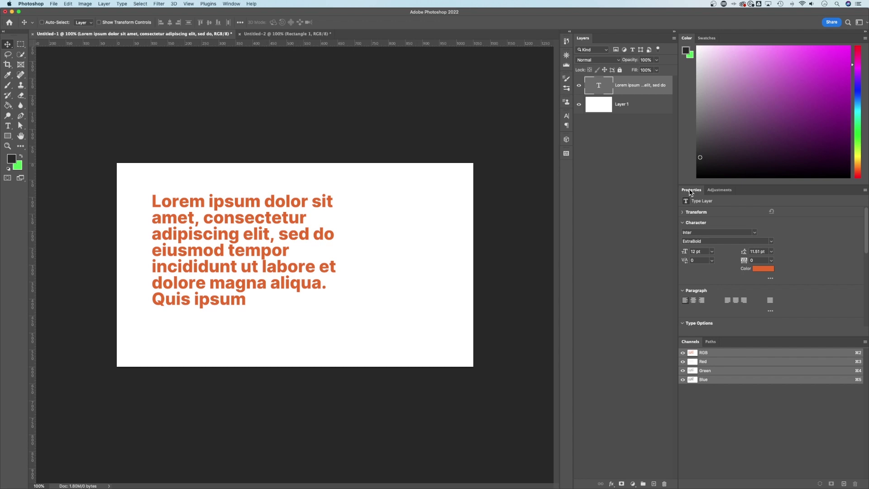
{"action": "left_click", "coordinate": [683, 223]}
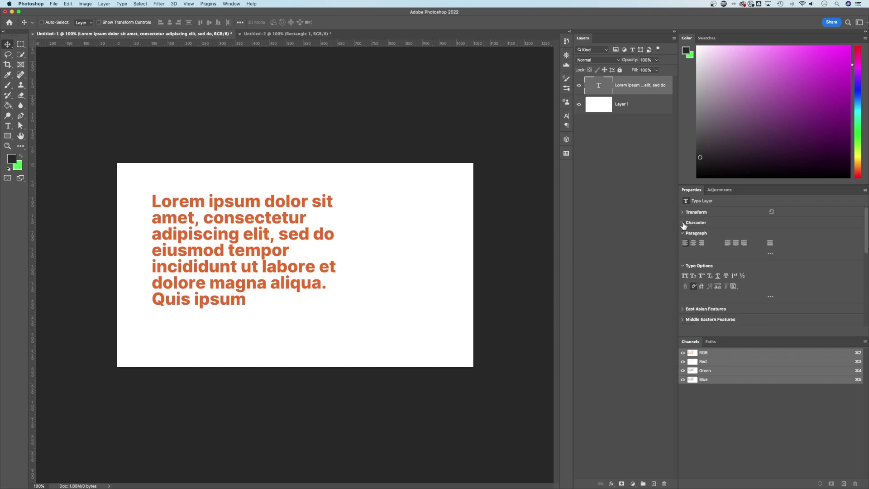
{"action": "left_click", "coordinate": [683, 223]}
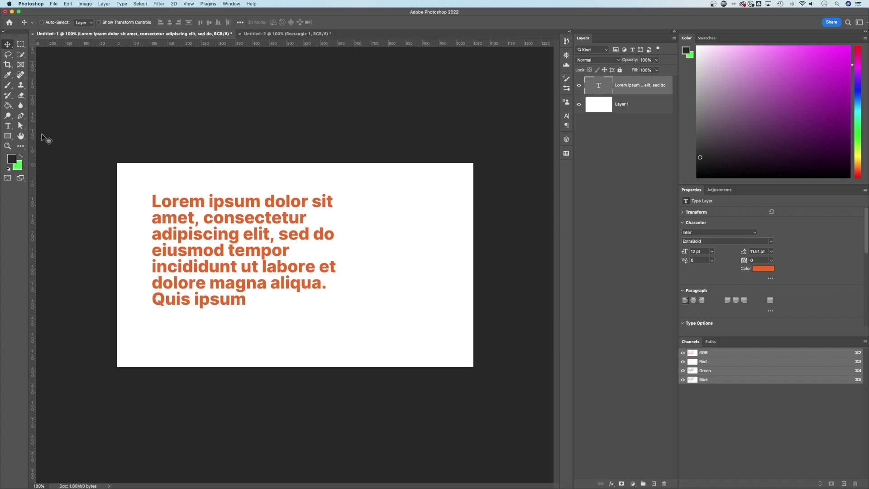
{"action": "left_click", "coordinate": [7, 127]}
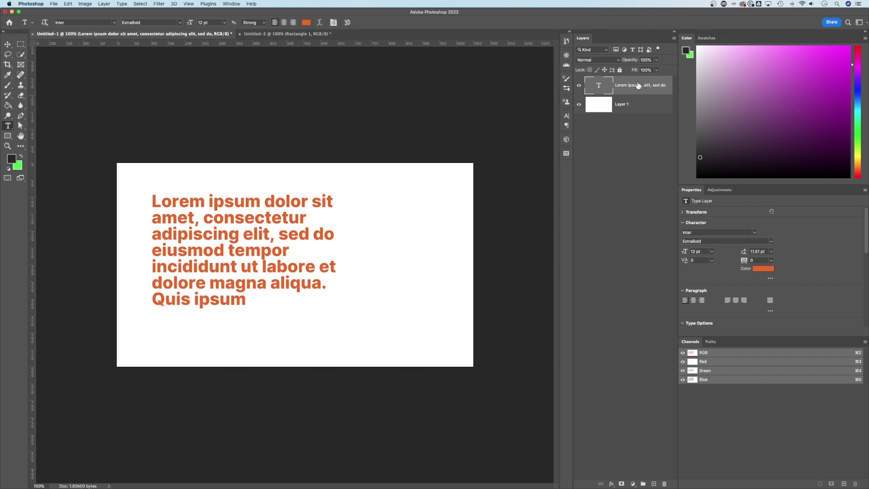
Step: Open the Character panel from the Window menu
{"action": "left_click", "coordinate": [232, 4]}
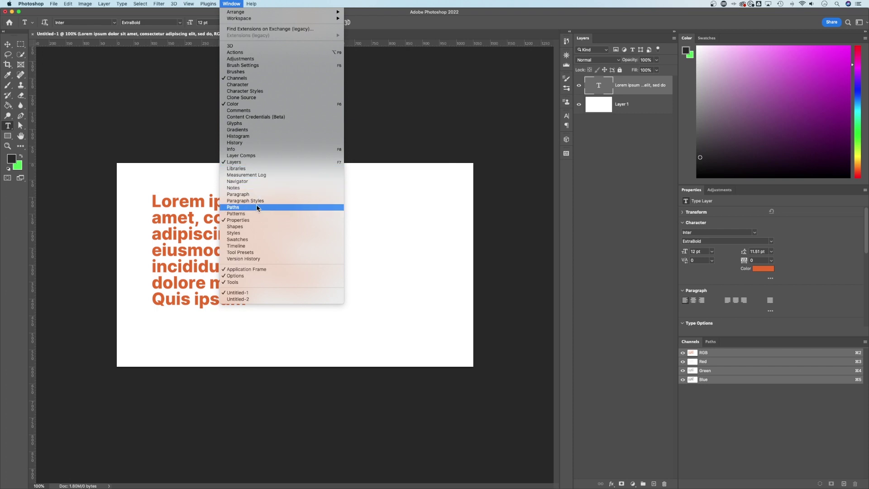
{"action": "left_click", "coordinate": [257, 87]}
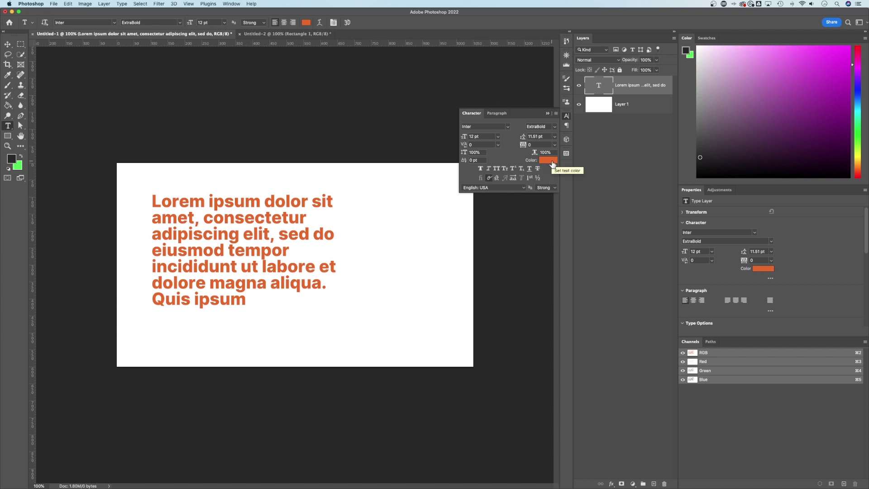
{"action": "left_click", "coordinate": [567, 125]}
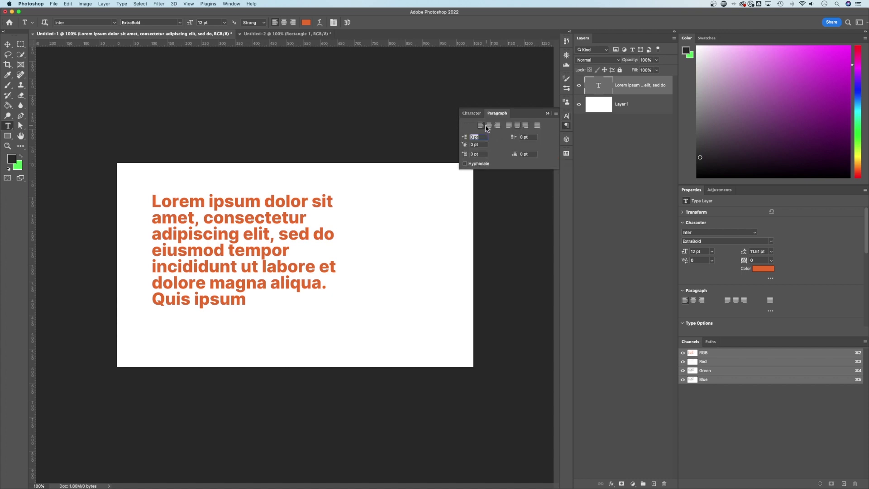
{"action": "left_click", "coordinate": [489, 125]}
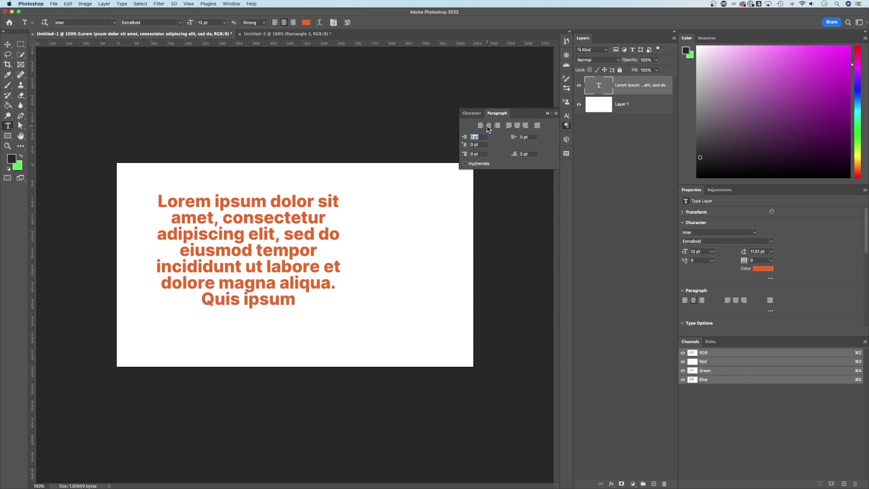
{"action": "left_click", "coordinate": [497, 125]}
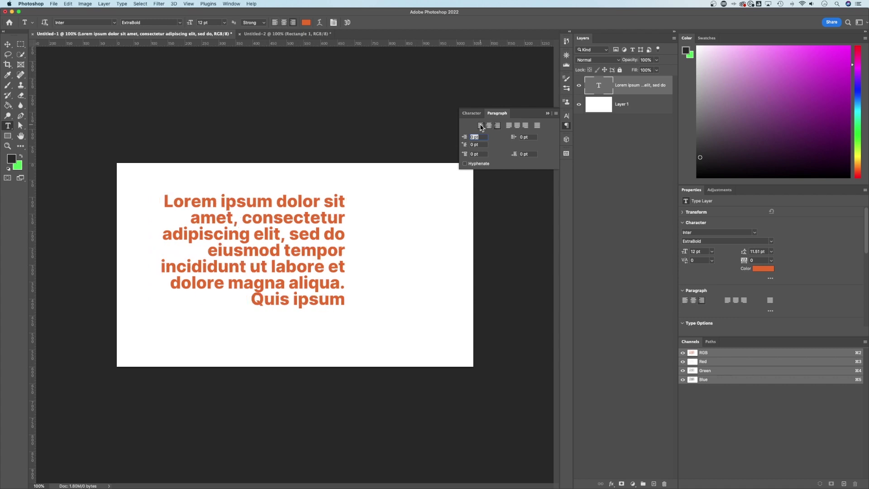
{"action": "left_click", "coordinate": [482, 126]}
{"action": "left_click", "coordinate": [472, 113]}
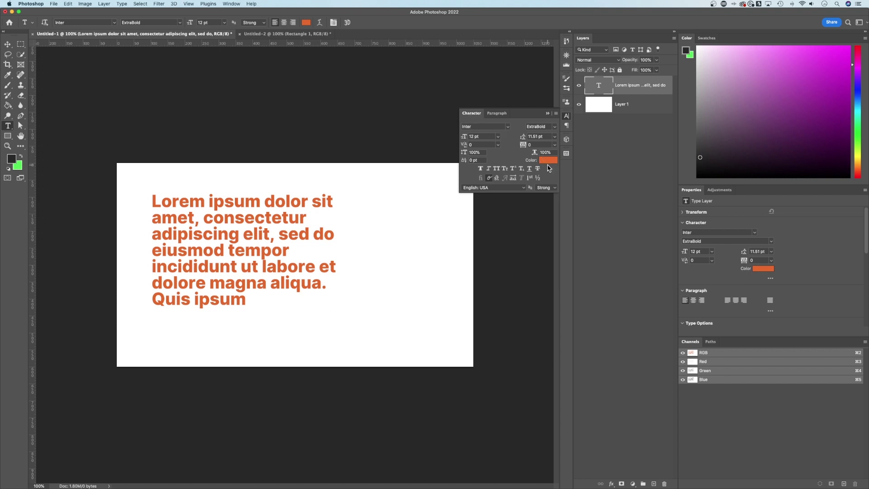
{"action": "left_click", "coordinate": [497, 114]}
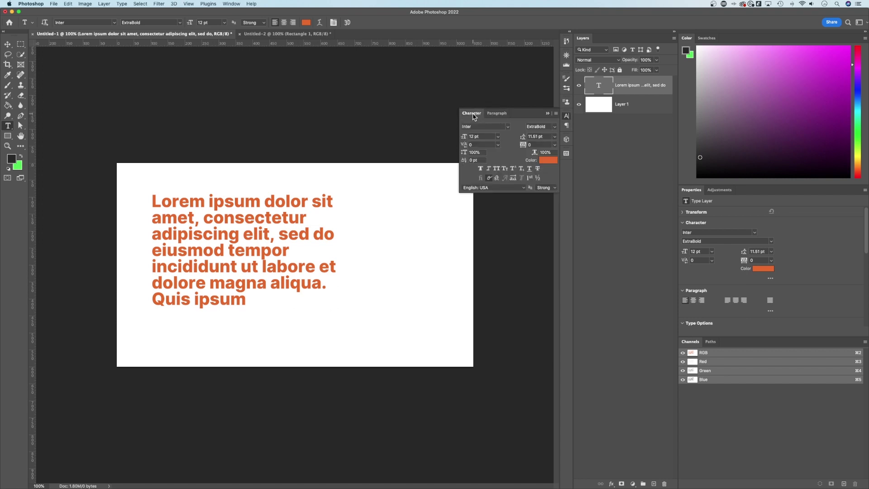